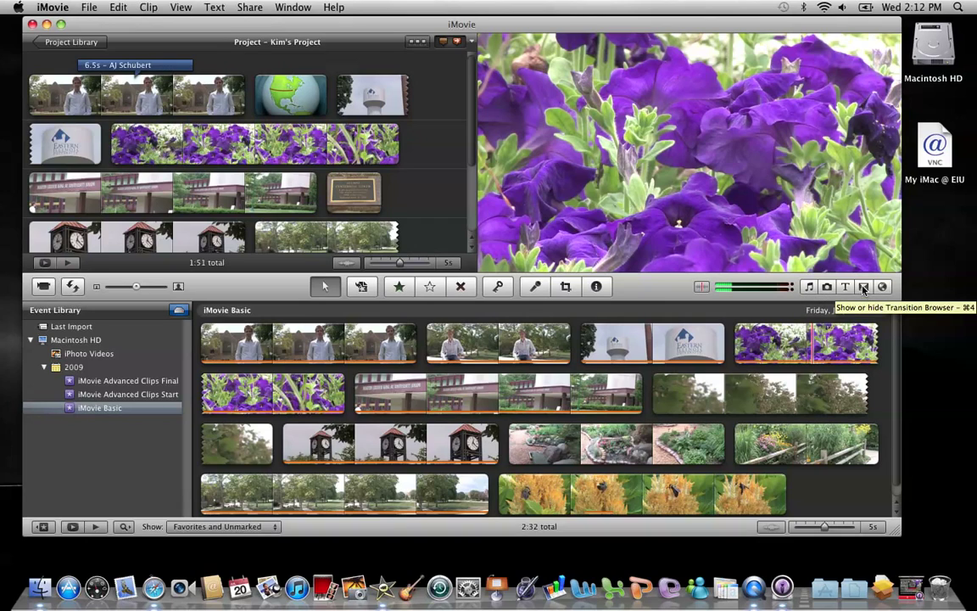
# Show the Transitions browser and open the Project Themes dialog via Set Theme…
pyautogui.click(864, 288)
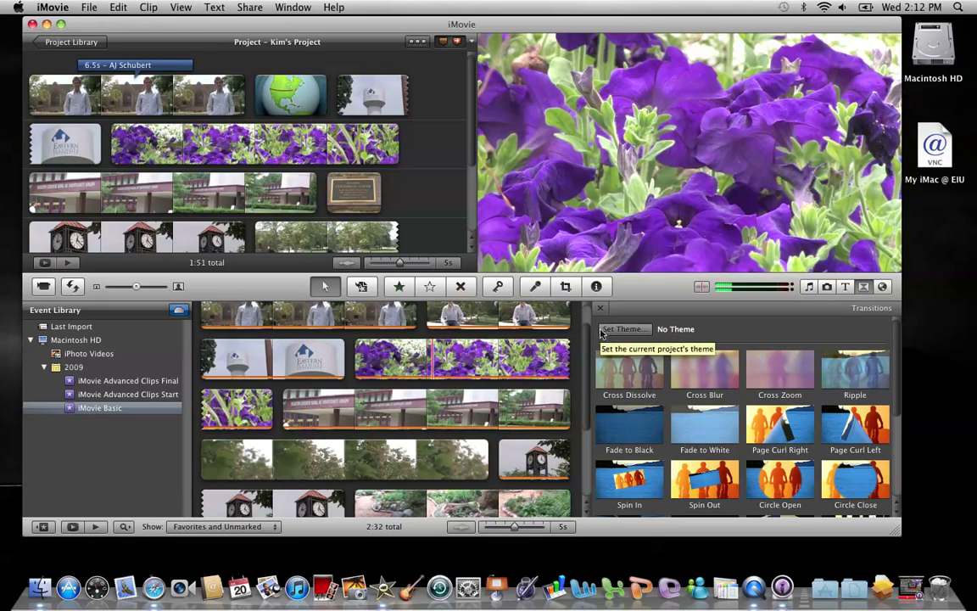
pyautogui.click(616, 334)
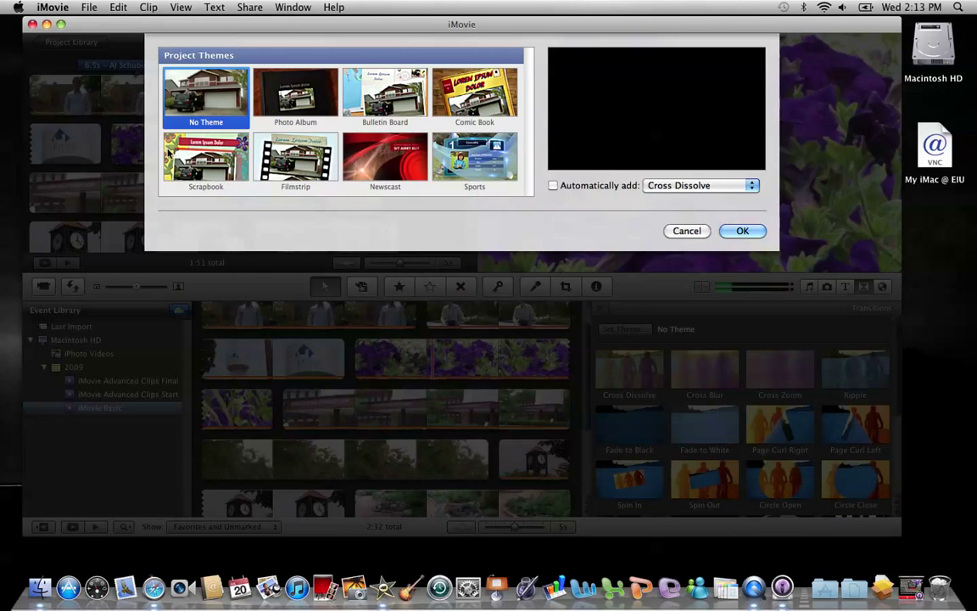
# Apply the Scrapbook theme with automatic transitions and titles, then check the opening clip
pyautogui.click(209, 165)
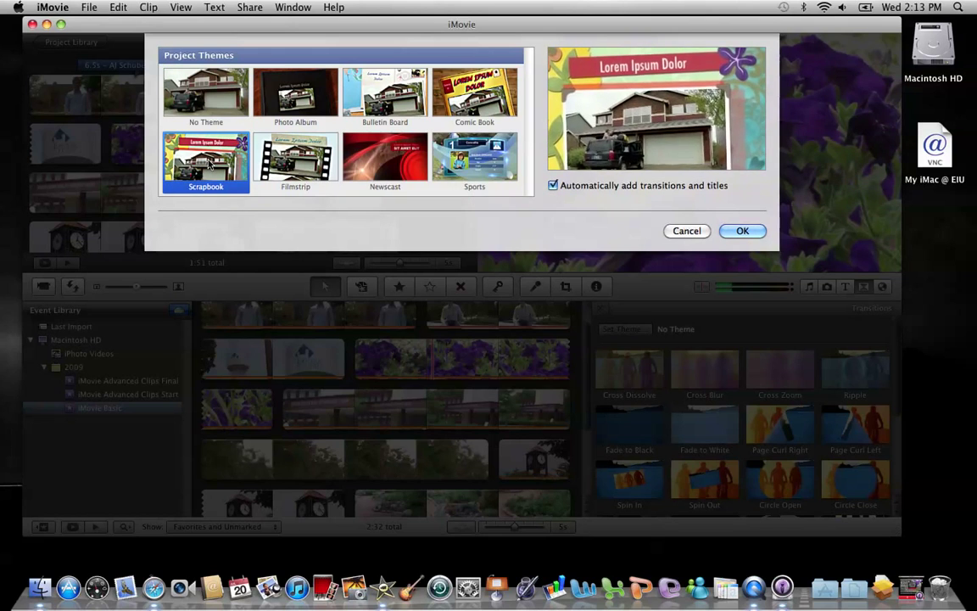
pyautogui.click(742, 231)
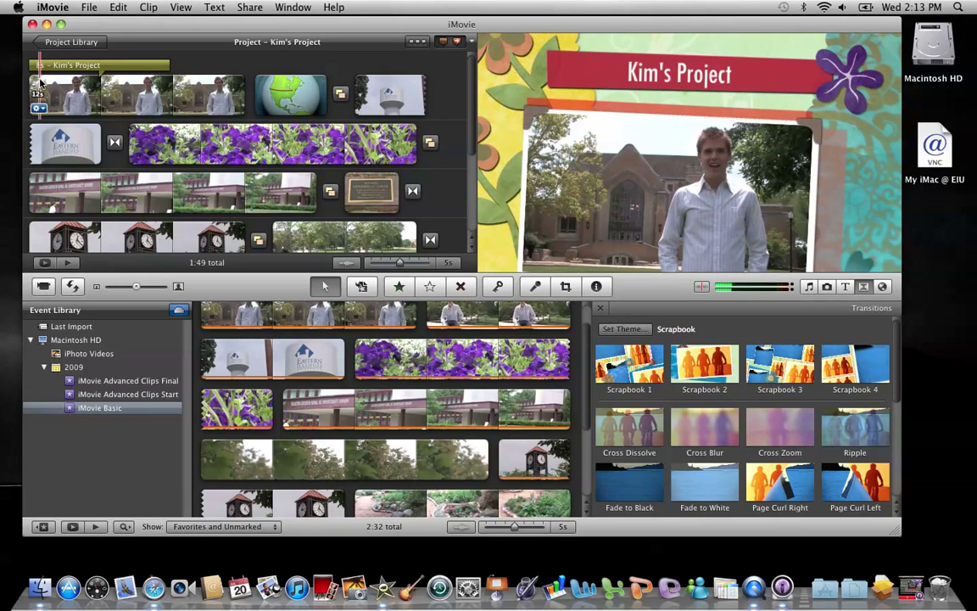
pyautogui.click(37, 80)
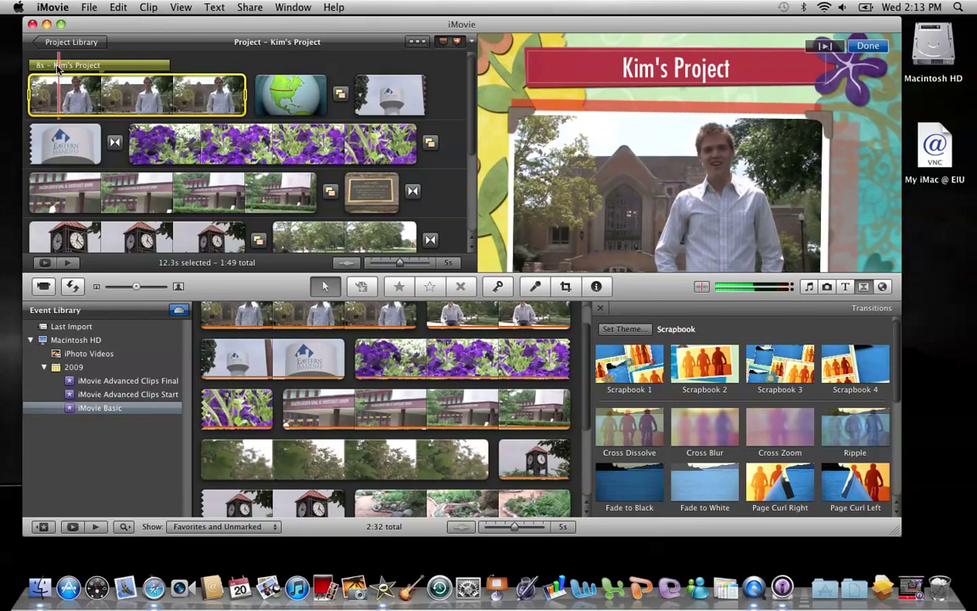
pyautogui.click(149, 56)
# Replace the opening title text over the first clip with 'EIU in Summer'
pyautogui.click(161, 66)
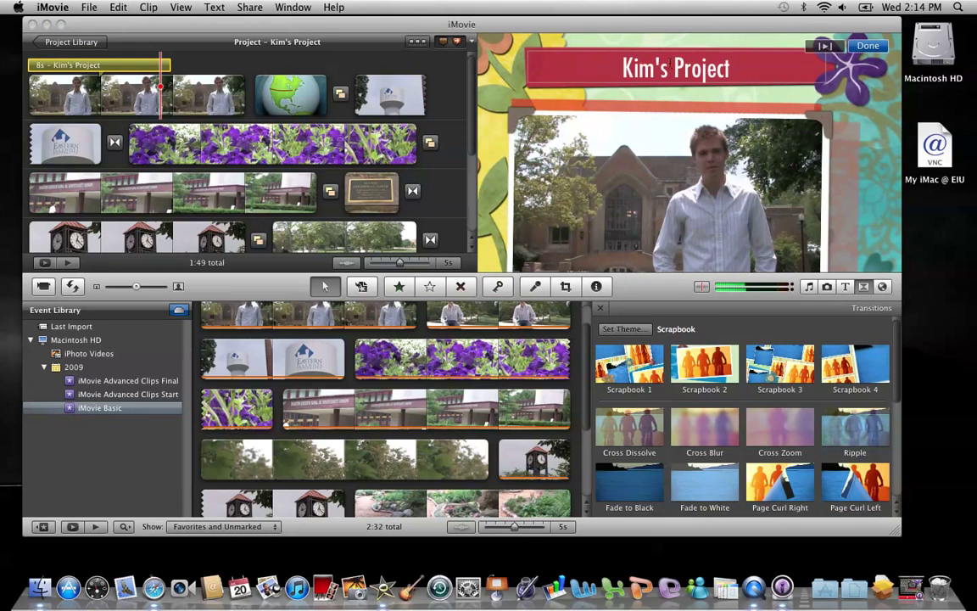
pyautogui.tripleClick(625, 70)
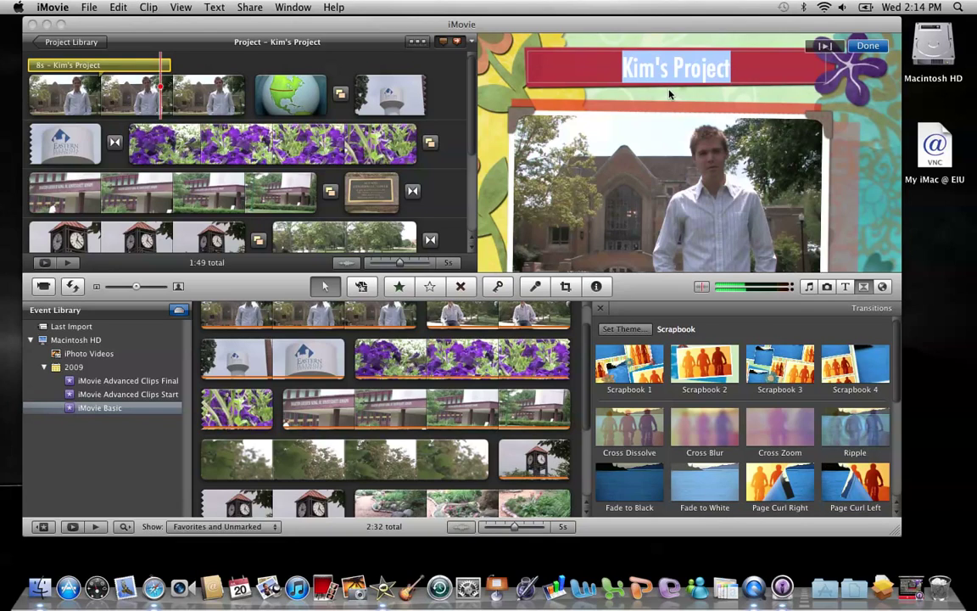
pyautogui.write('Eiu')
pyautogui.press('BackSpace')
pyautogui.press('BackSpace')
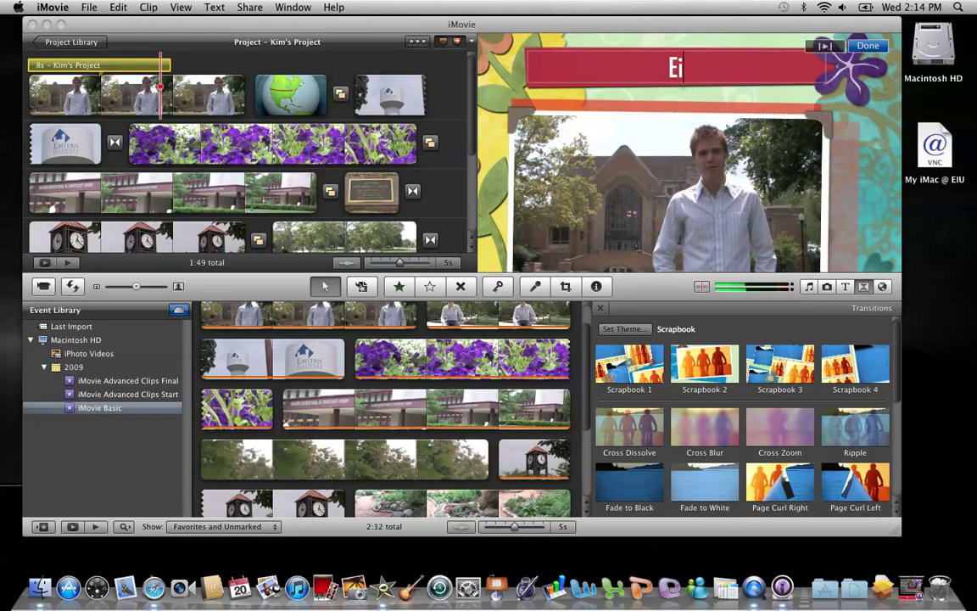
pyautogui.write('IU in Summer')
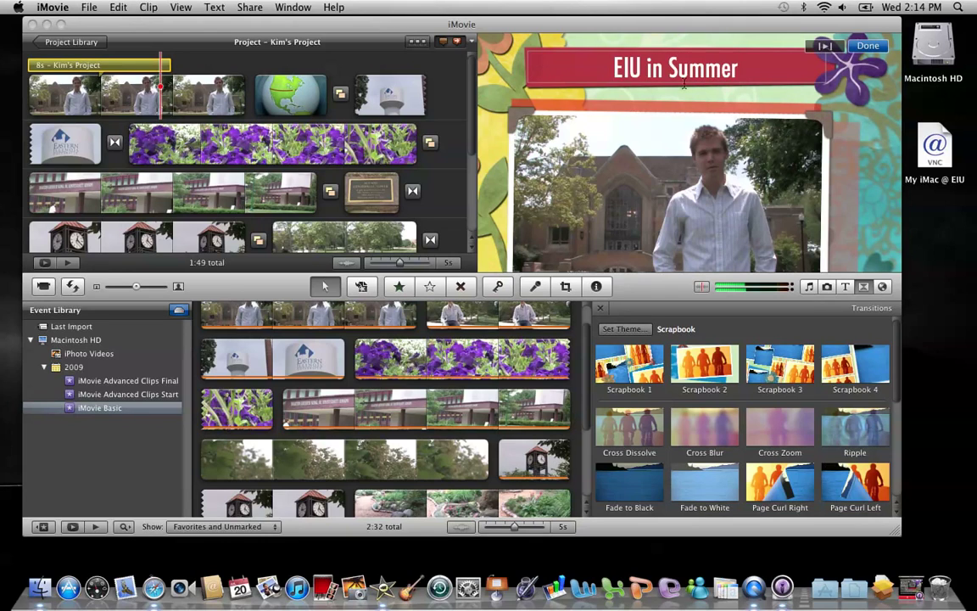
pyautogui.click(866, 46)
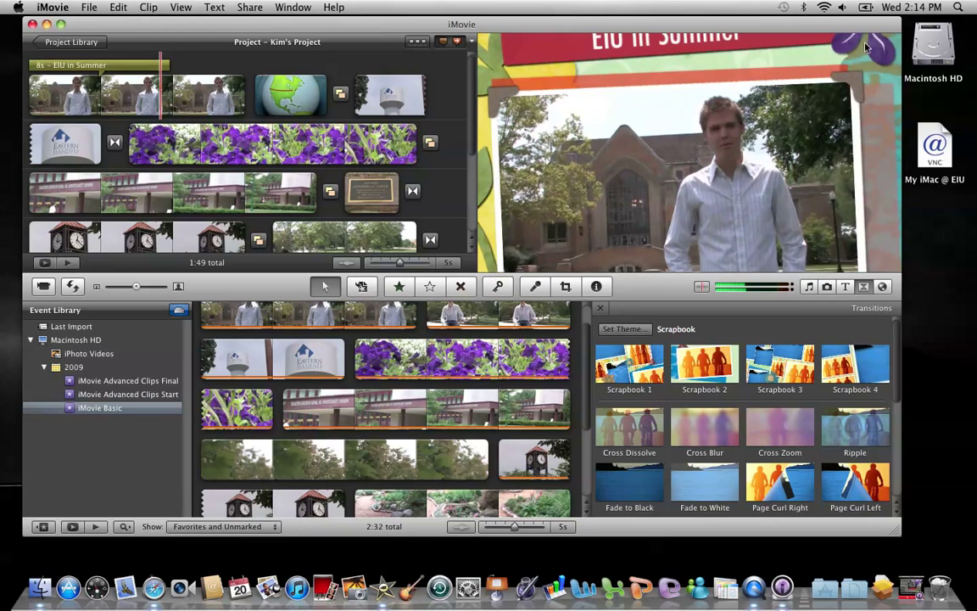
# Select the 2-second Scrapbook transition between the globe and water tower clips
pyautogui.scroll(-1, 471, 116)
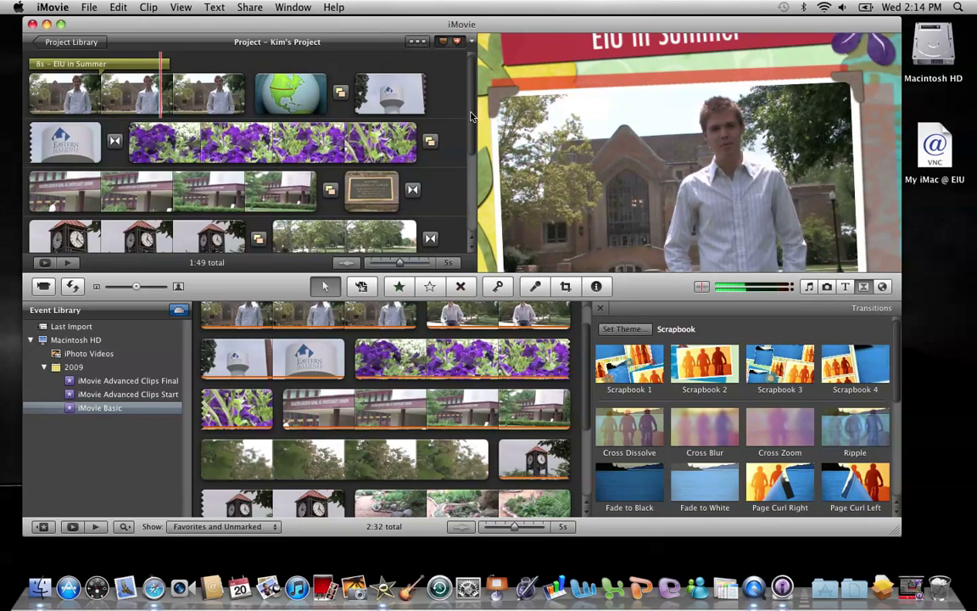
pyautogui.scroll(-2, 471, 117)
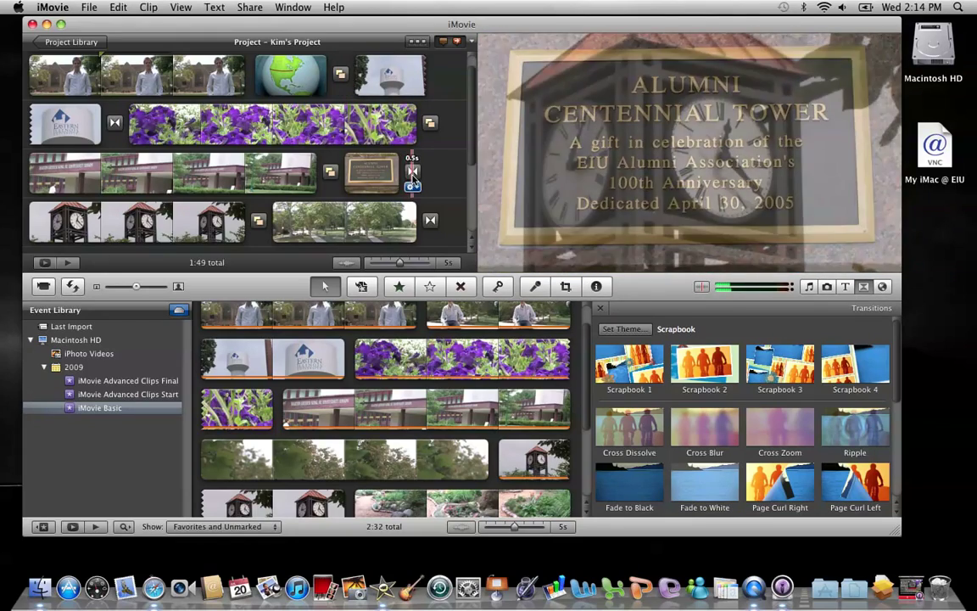
pyautogui.click(341, 75)
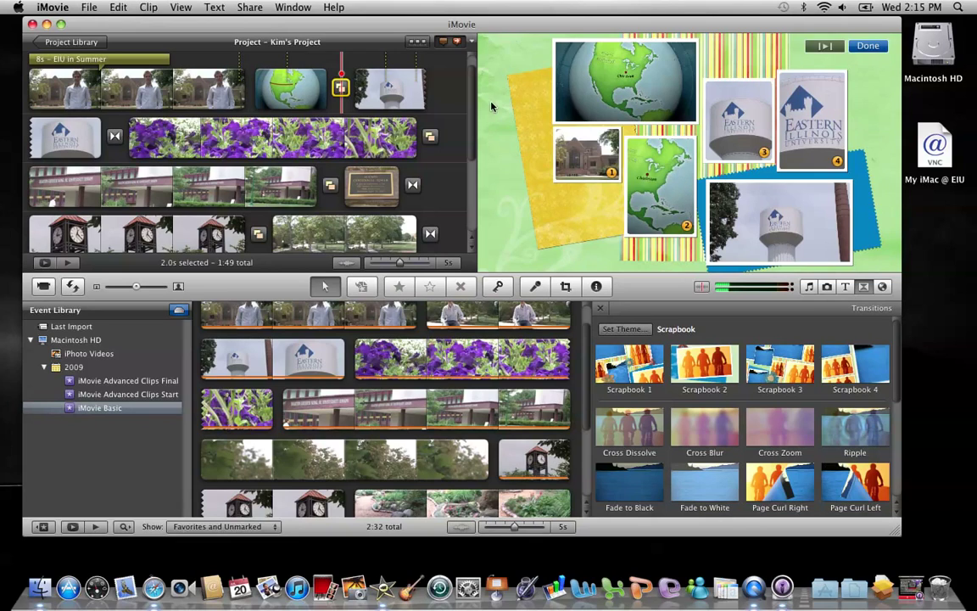
# Assign photo frames 1–3 to the purple flowers, Eastern sign and tower plaque clips
pyautogui.moveTo(341, 88)
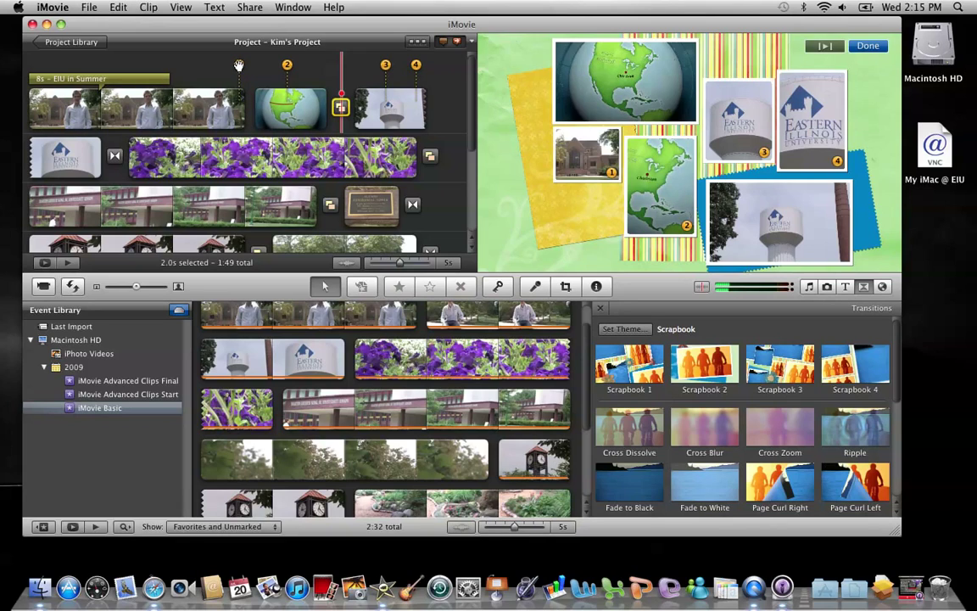
pyautogui.moveTo(238, 65); pyautogui.dragTo(230, 82)
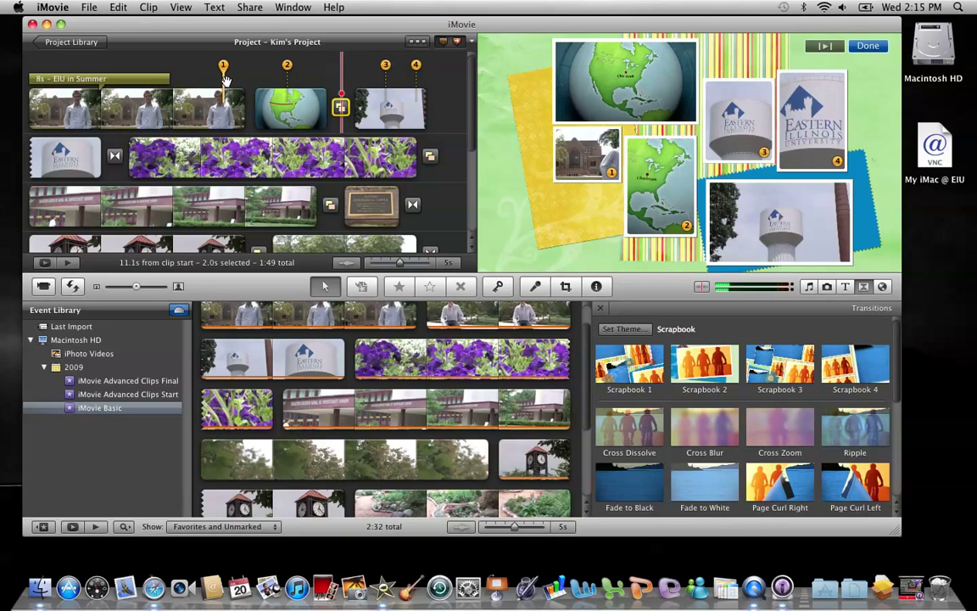
pyautogui.moveTo(225, 79)
pyautogui.mouseDown()
pyautogui.moveTo(194, 76)
pyautogui.moveTo(212, 75)
pyautogui.moveTo(194, 76)
pyautogui.moveTo(208, 76)
pyautogui.moveTo(245, 145)
pyautogui.moveTo(163, 146)
pyautogui.moveTo(173, 146)
pyautogui.mouseUp()
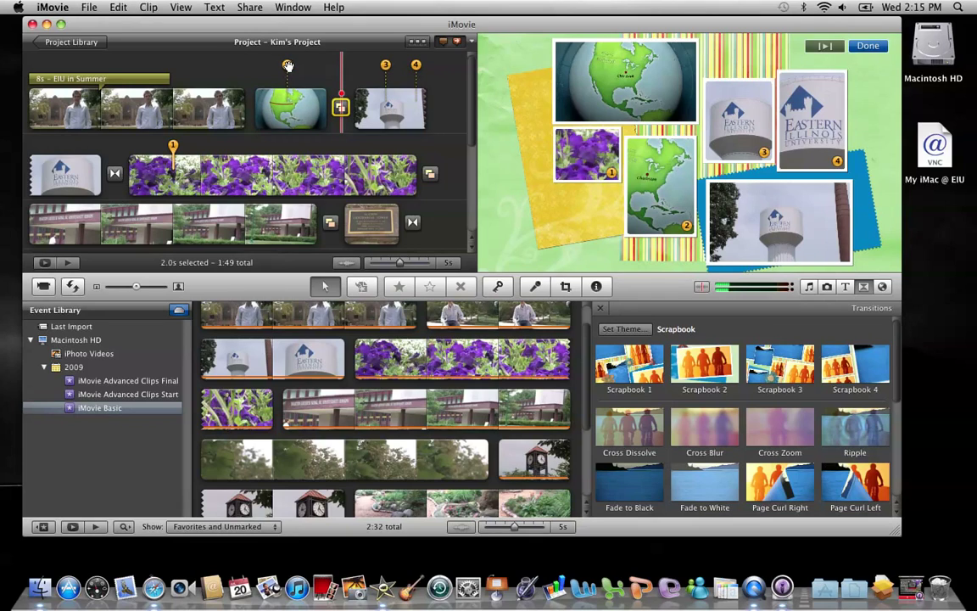
pyautogui.moveTo(287, 65)
pyautogui.mouseDown()
pyautogui.moveTo(272, 142)
pyautogui.moveTo(57, 141)
pyautogui.moveTo(72, 141)
pyautogui.mouseUp()
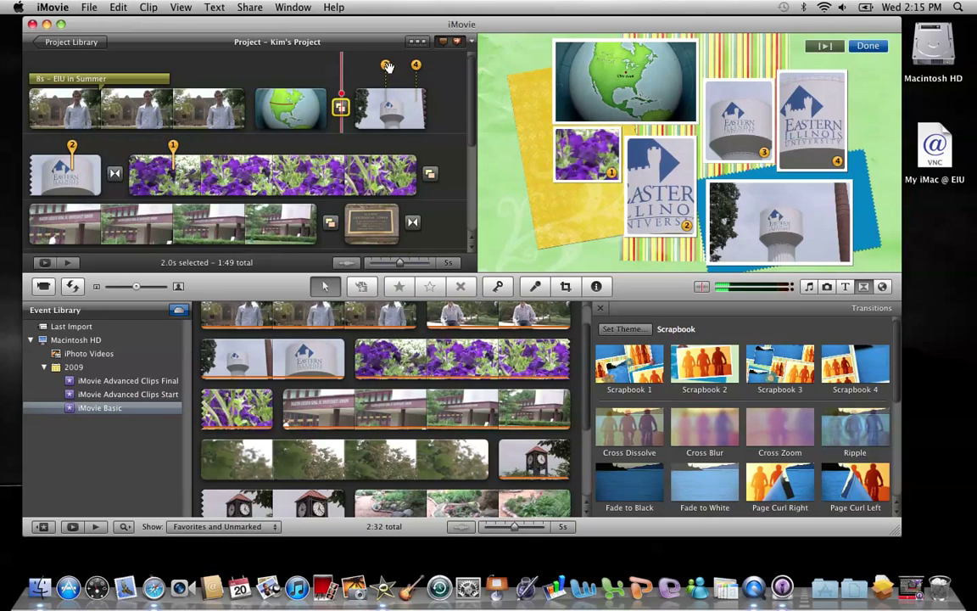
pyautogui.moveTo(386, 66)
pyautogui.mouseDown()
pyautogui.moveTo(349, 72)
pyautogui.moveTo(373, 185)
pyautogui.moveTo(360, 208)
pyautogui.moveTo(331, 204)
pyautogui.moveTo(372, 223)
pyautogui.mouseUp()
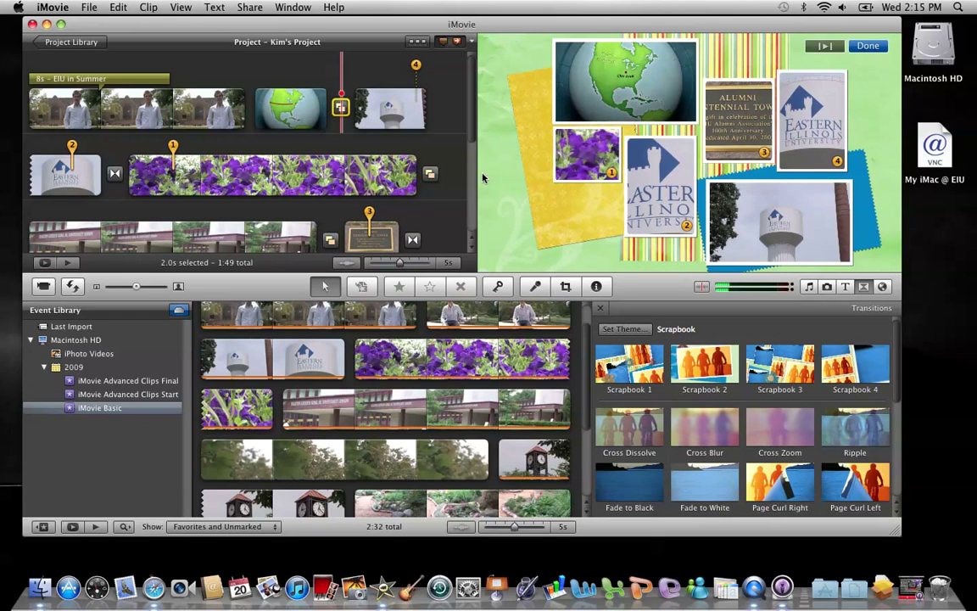
# Move photo frame 4 onto the yellow flowers-and-insect clip and close the frame editor
pyautogui.scroll(-5, 471, 133)
pyautogui.scroll(5, 462, 169)
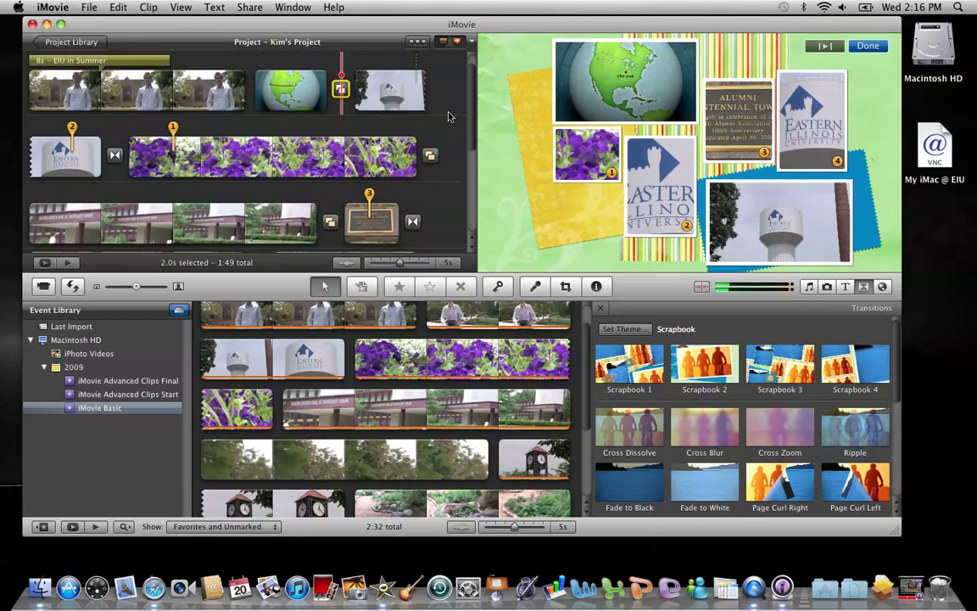
pyautogui.moveTo(417, 65)
pyautogui.mouseDown()
pyautogui.moveTo(360, 193)
pyautogui.moveTo(387, 236)
pyautogui.moveTo(305, 222)
pyautogui.moveTo(401, 230)
pyautogui.moveTo(373, 216)
pyautogui.moveTo(363, 182)
pyautogui.mouseUp()
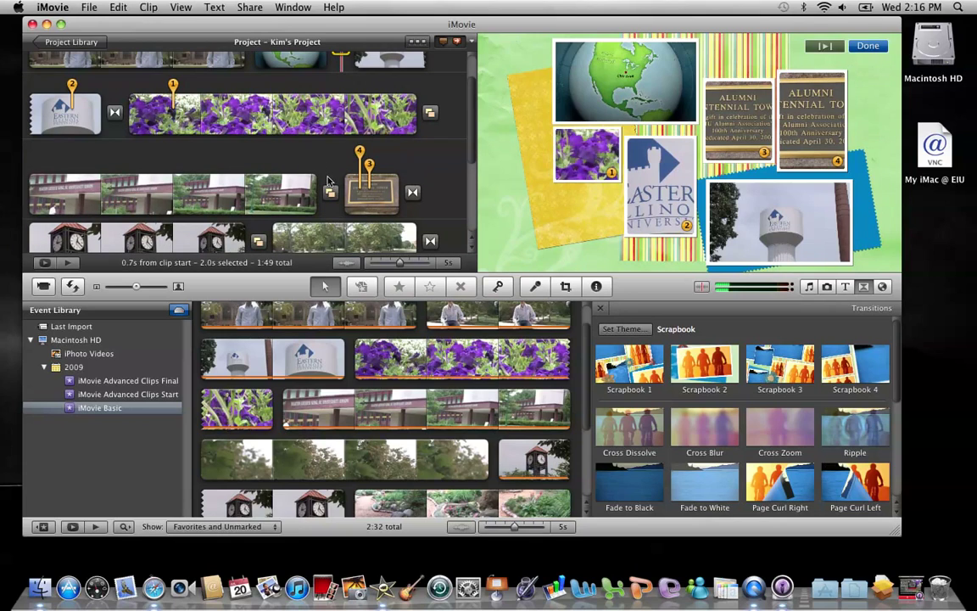
pyautogui.moveTo(336, 210); pyautogui.dragTo(355, 188)
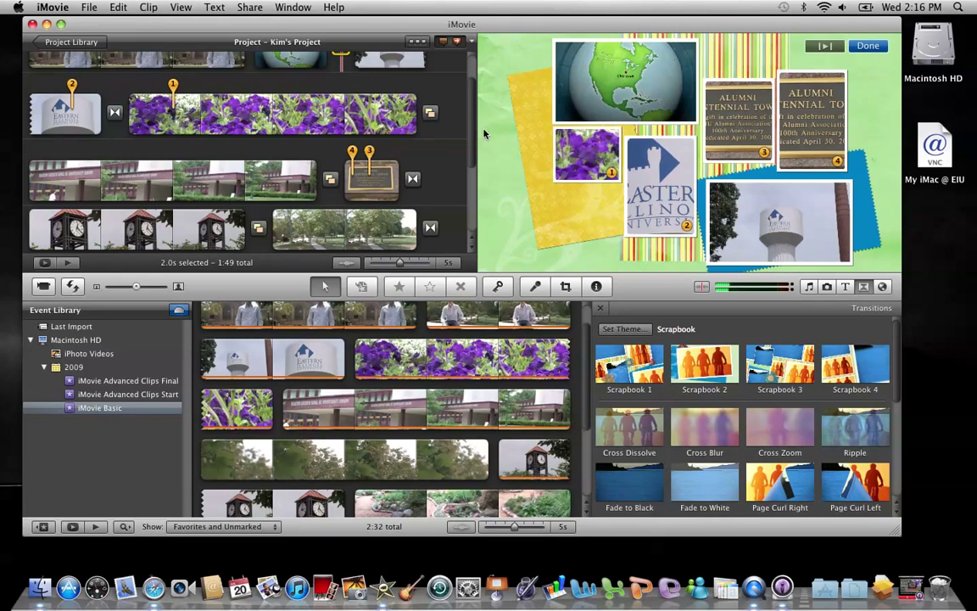
pyautogui.moveTo(475, 132); pyautogui.dragTo(475, 172)
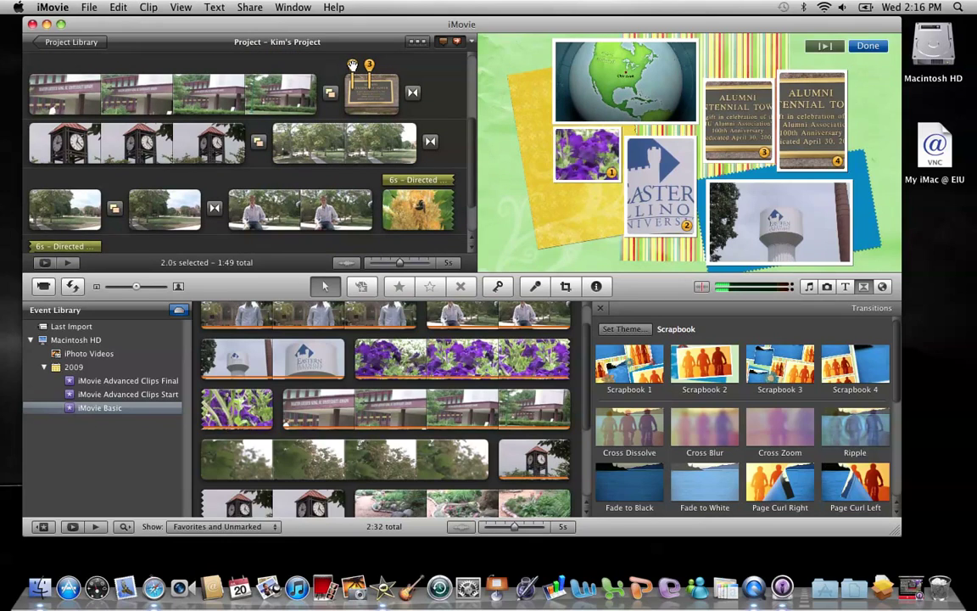
pyautogui.moveTo(352, 65)
pyautogui.mouseDown()
pyautogui.moveTo(315, 76)
pyautogui.moveTo(313, 101)
pyautogui.moveTo(339, 143)
pyautogui.moveTo(330, 141)
pyautogui.moveTo(422, 206)
pyautogui.mouseUp()
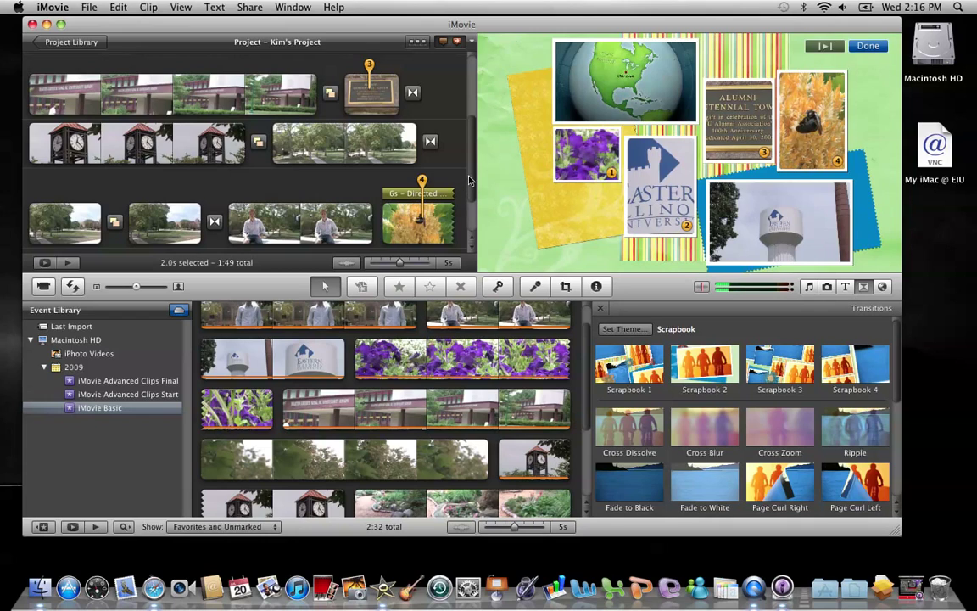
pyautogui.moveTo(471, 180); pyautogui.dragTo(475, 129)
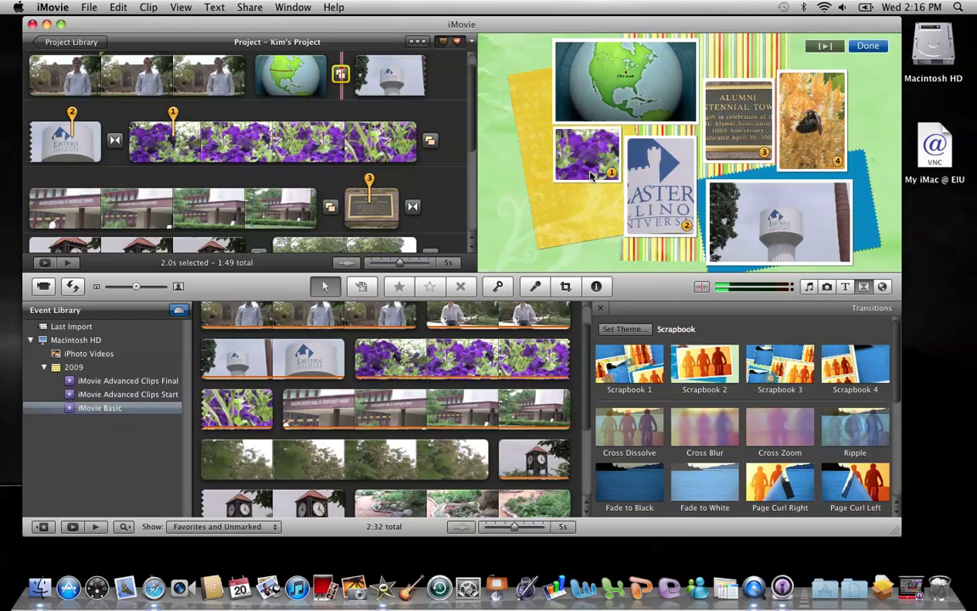
pyautogui.click(871, 48)
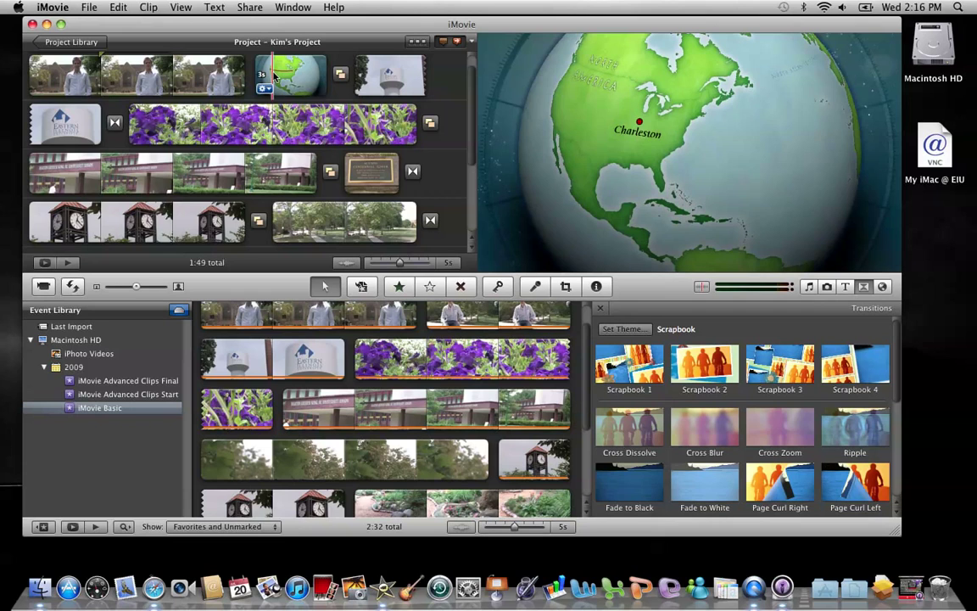
# Play back the project and return the playhead to the globe clip
pyautogui.press('space')
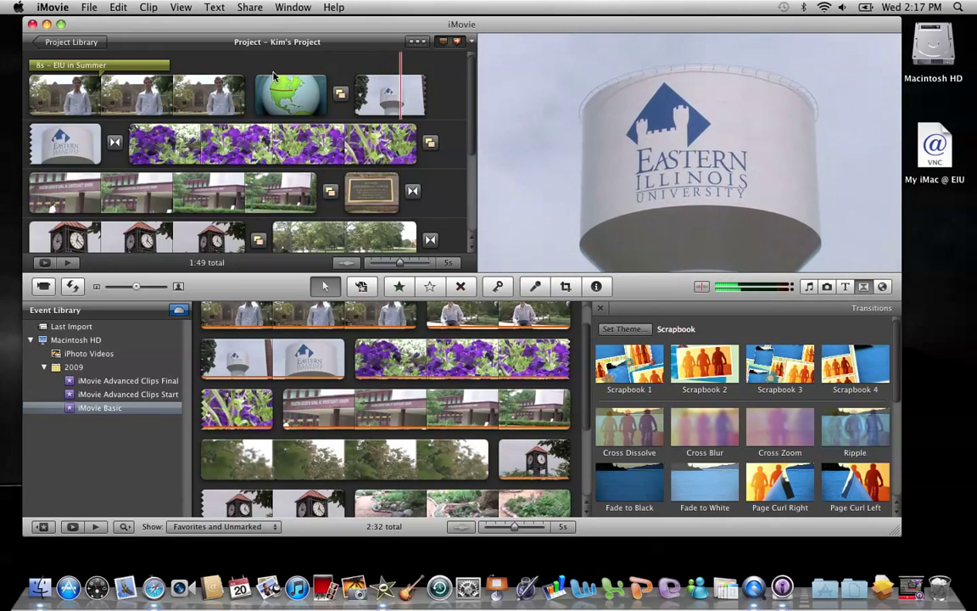
pyautogui.click(272, 78)
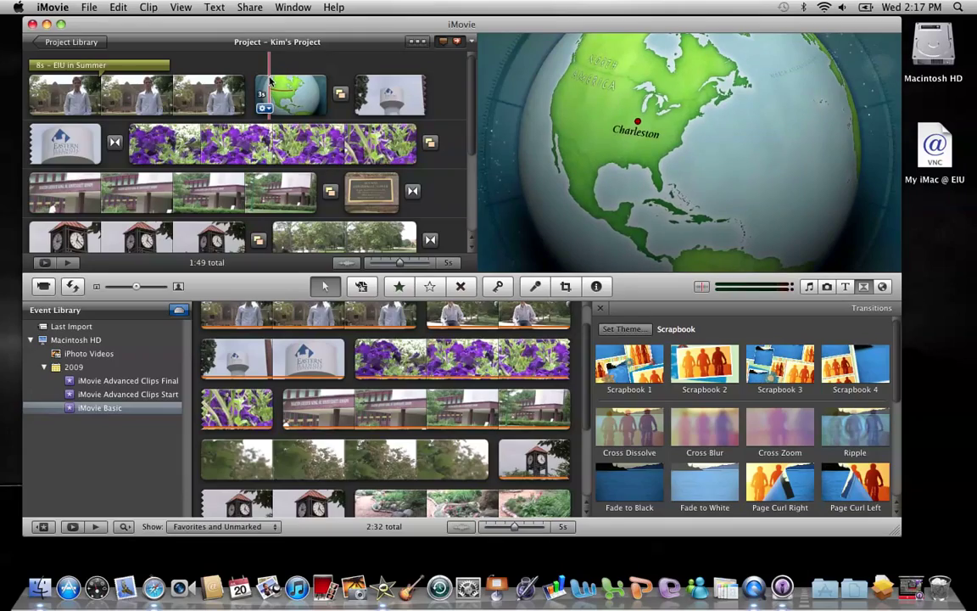